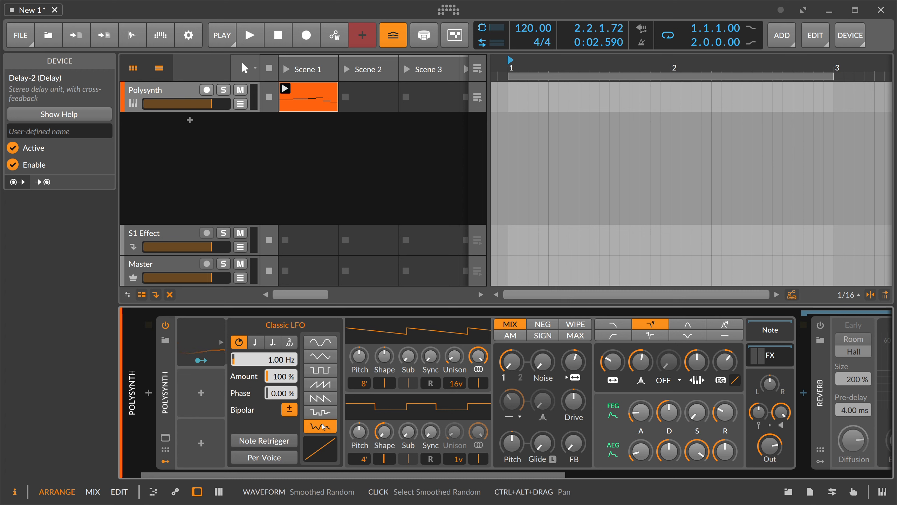
- Raise the Classic LFO's free-running rate to 50.1 Hz and bring it down to 1.16 Hz
left_click_drag(274, 360, 276, 361)
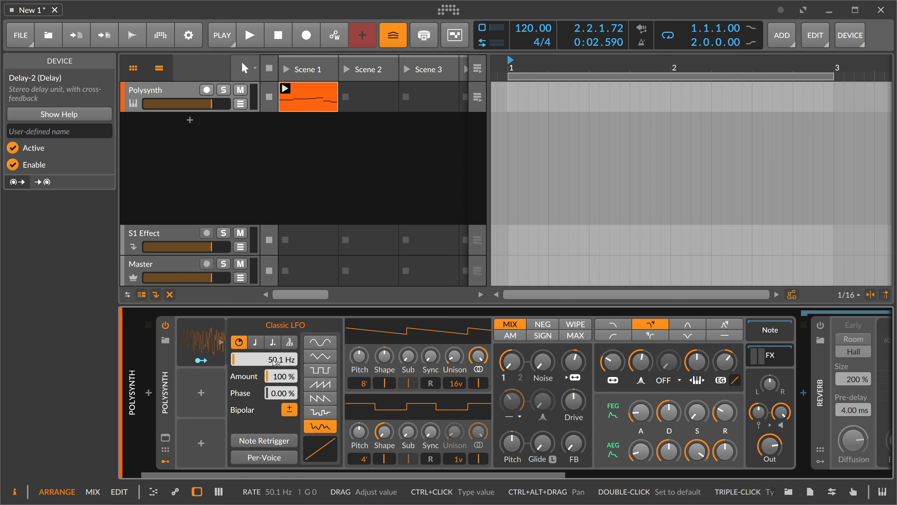
mouse_move(275, 360)
left_mouse_down()
mouse_move(275, 385)
mouse_move(274, 360)
mouse_move(280, 366)
left_mouse_up()
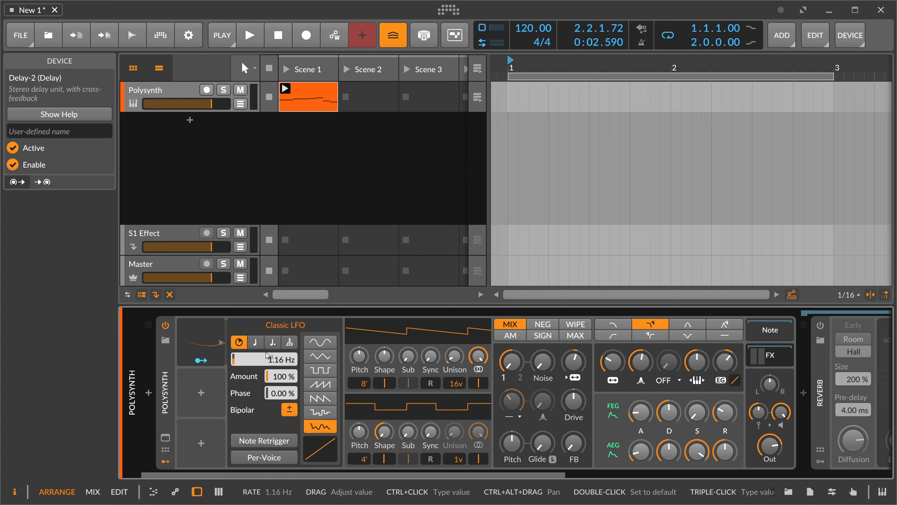
- Switch the Classic LFO to straight note-value timing and set its timebase to 32/1
left_click(255, 342)
left_click(273, 341)
left_click(260, 344)
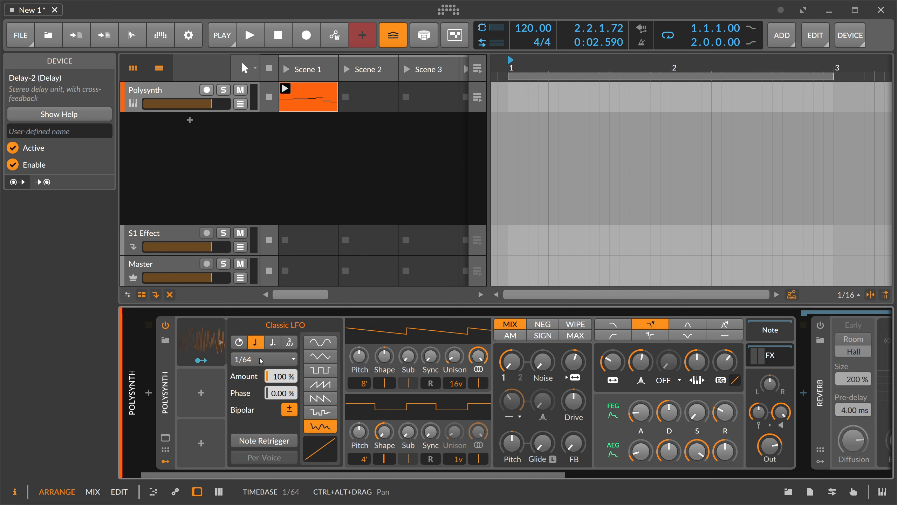
left_click(256, 359)
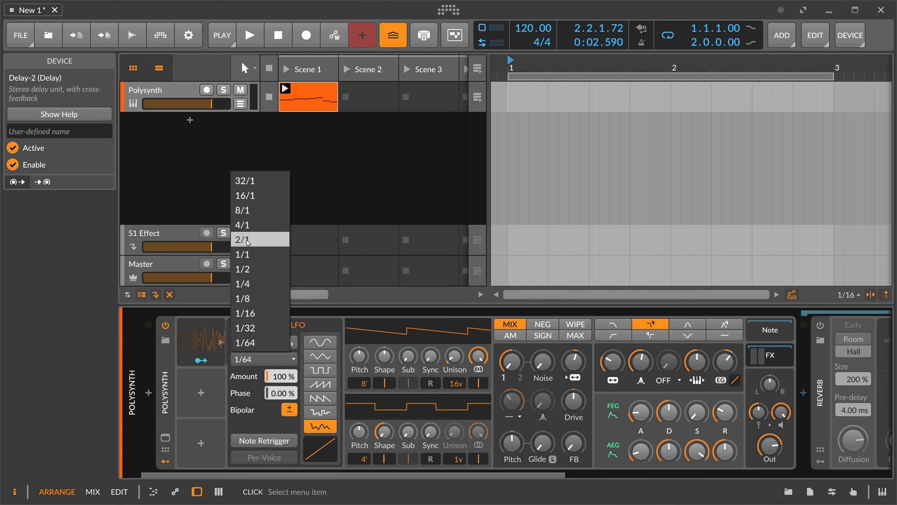
left_click(246, 182)
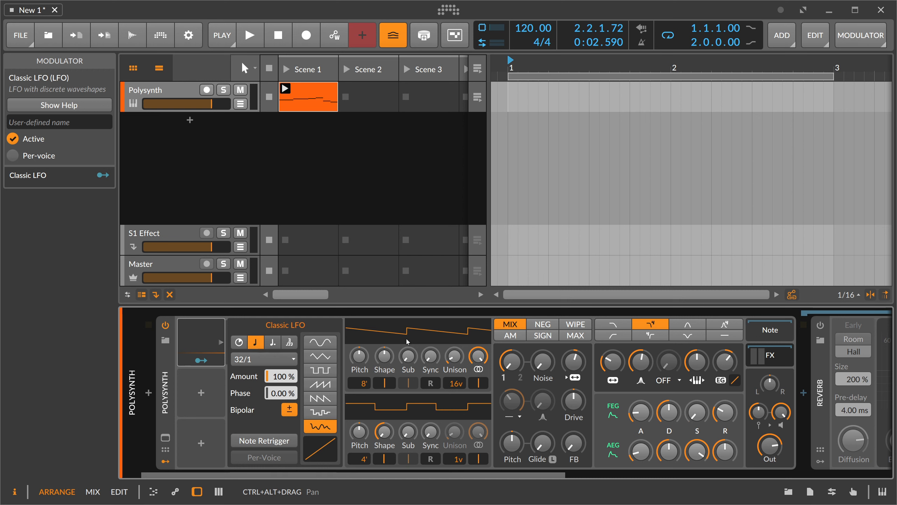
- Map the Classic LFO to the Polysynth's Out level with a modulation amount of +0.806
left_click(201, 360)
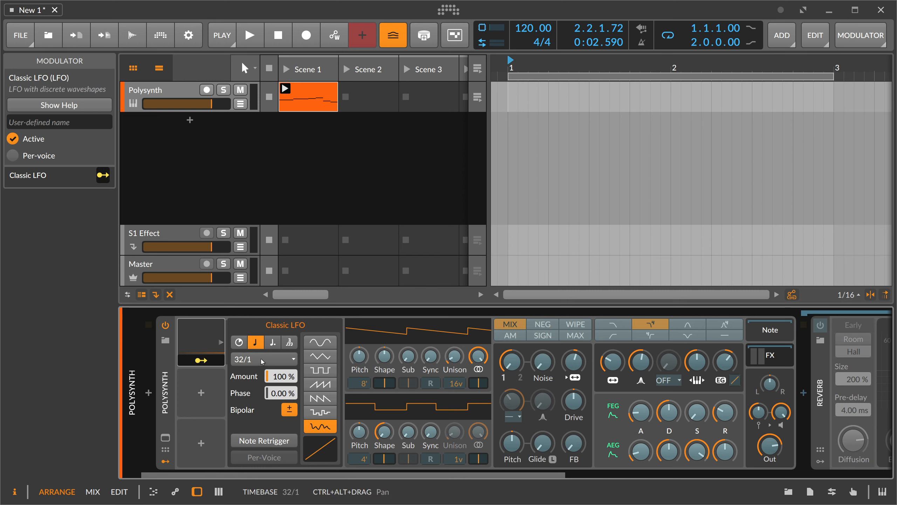
left_click(204, 364)
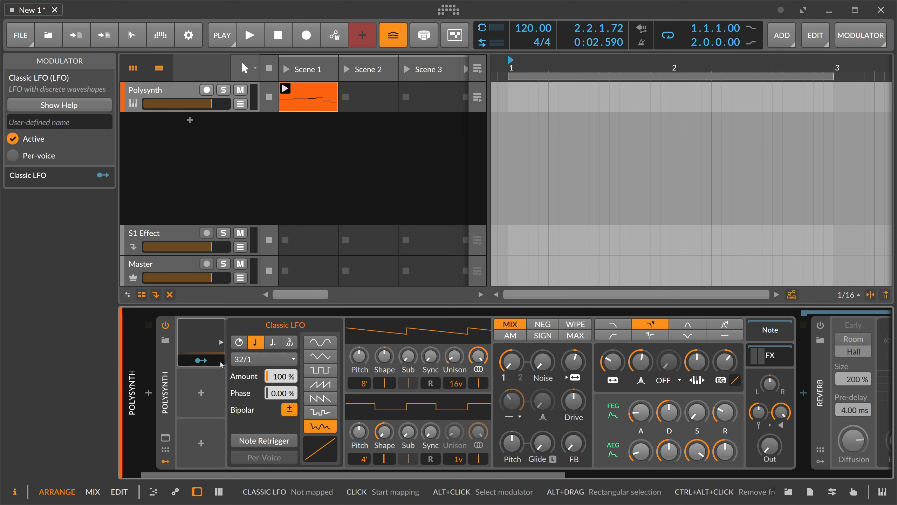
left_click(201, 360)
left_click_drag(770, 446, 770, 420)
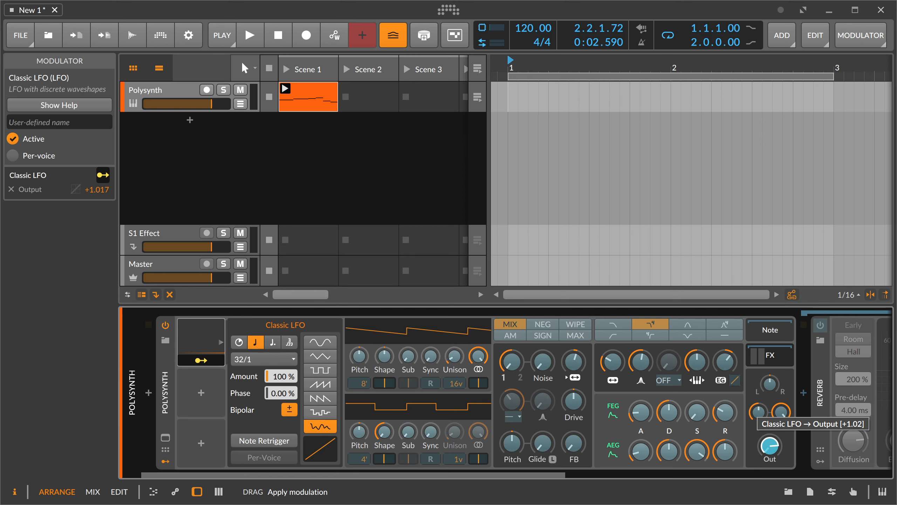
left_click(216, 364)
- Play the project to examine how the LFO modulates the output over several bars, and stop playback
key("space")
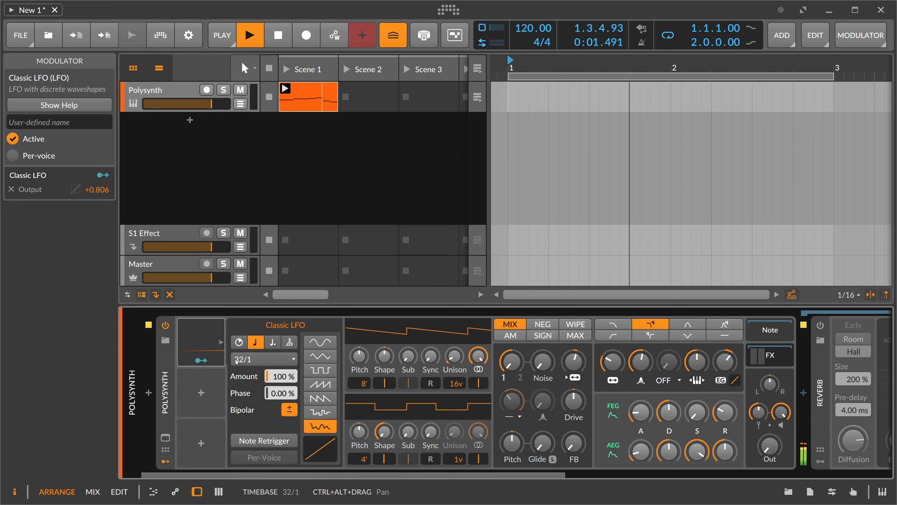
left_click_drag(526, 64, 527, 33)
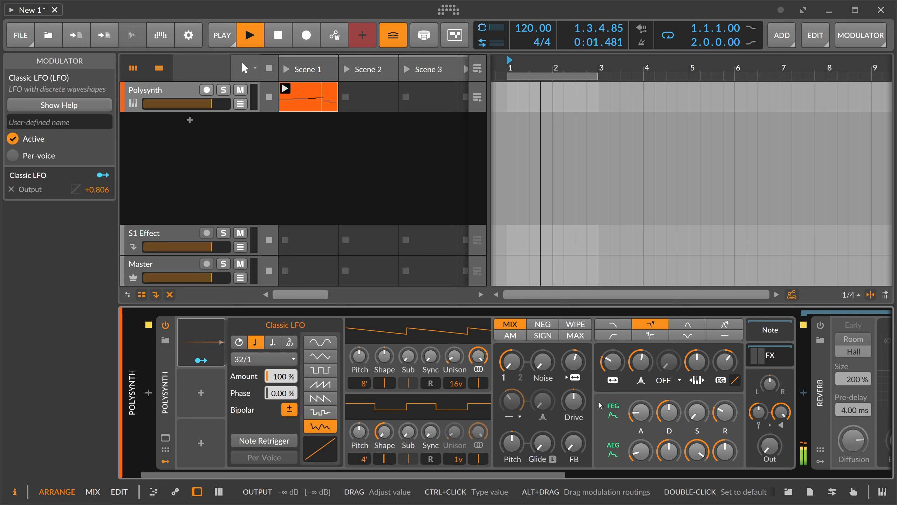
key("space")
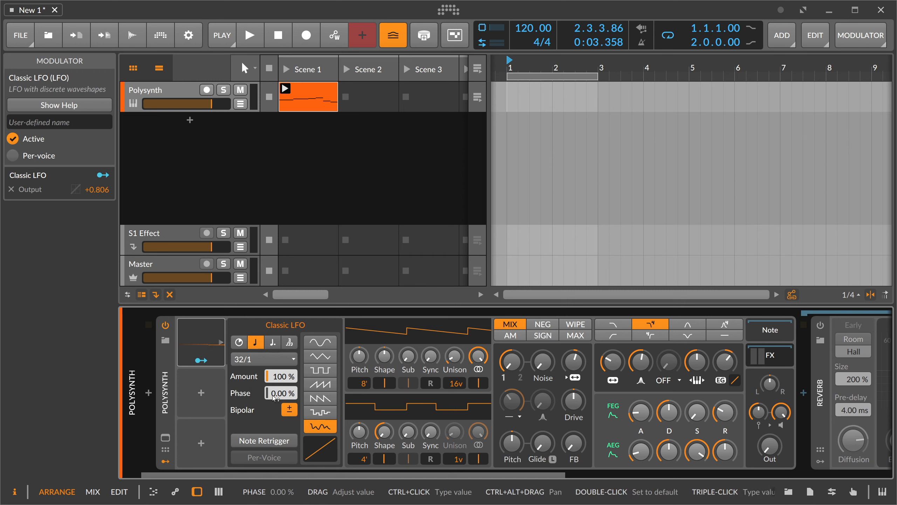
- Shorten the Classic LFO's timebase, trying 4/1 and settling on 1/4
left_click_drag(281, 392, 282, 371)
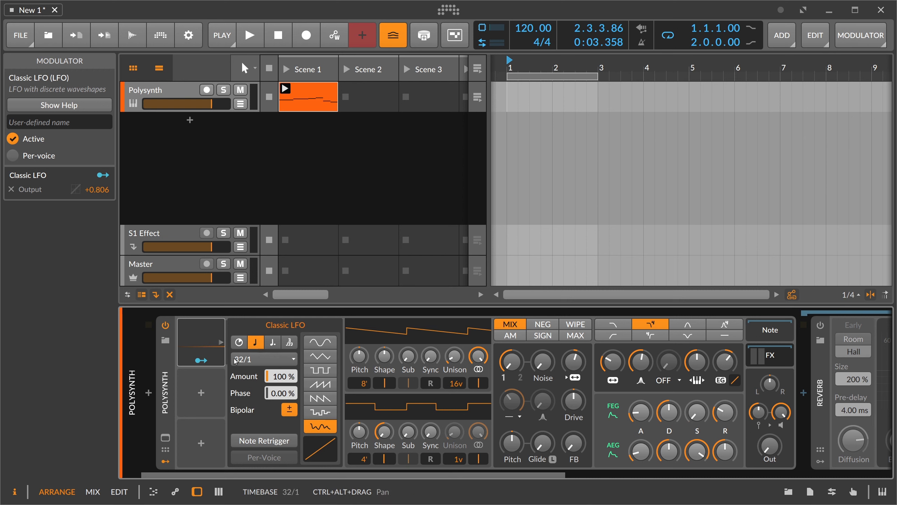
left_click(256, 358)
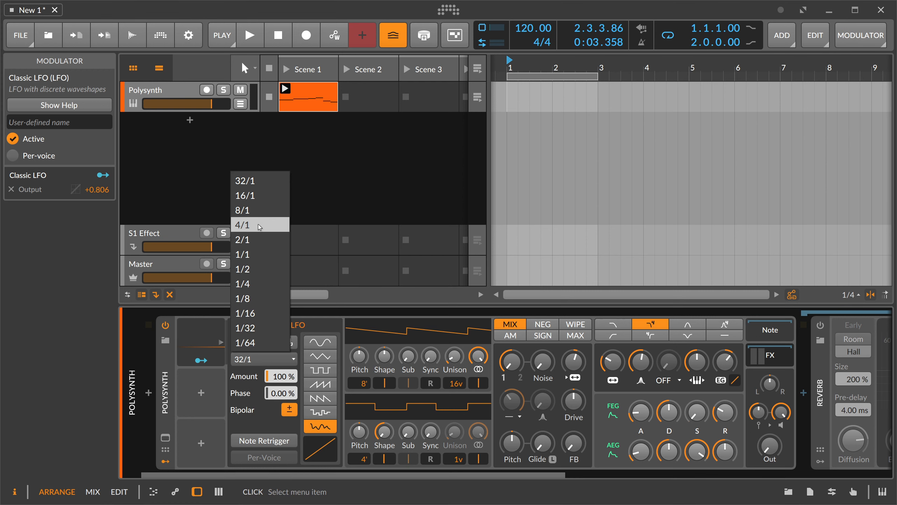
left_click(259, 225)
left_click(263, 359)
left_click(250, 279)
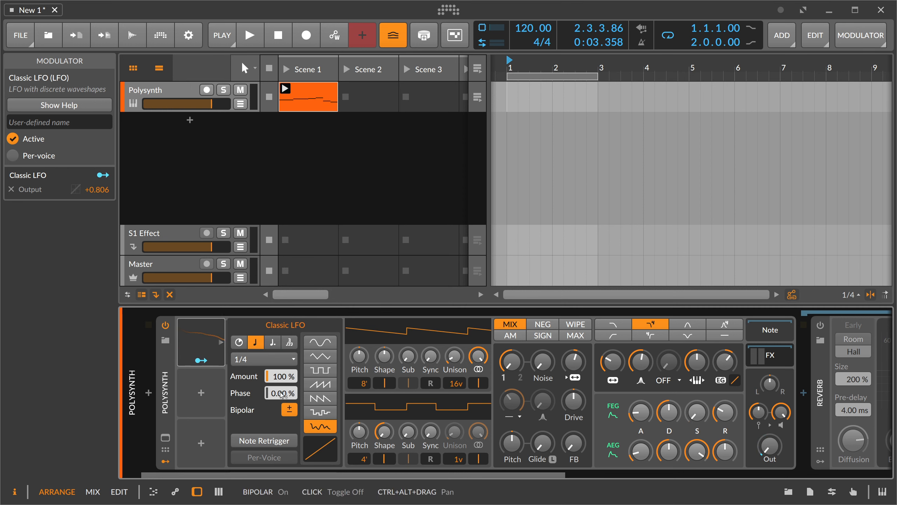
- Try a phase offset of 75.8 % on the Classic LFO and reset the phase to its default
left_click_drag(285, 393, 285, 419)
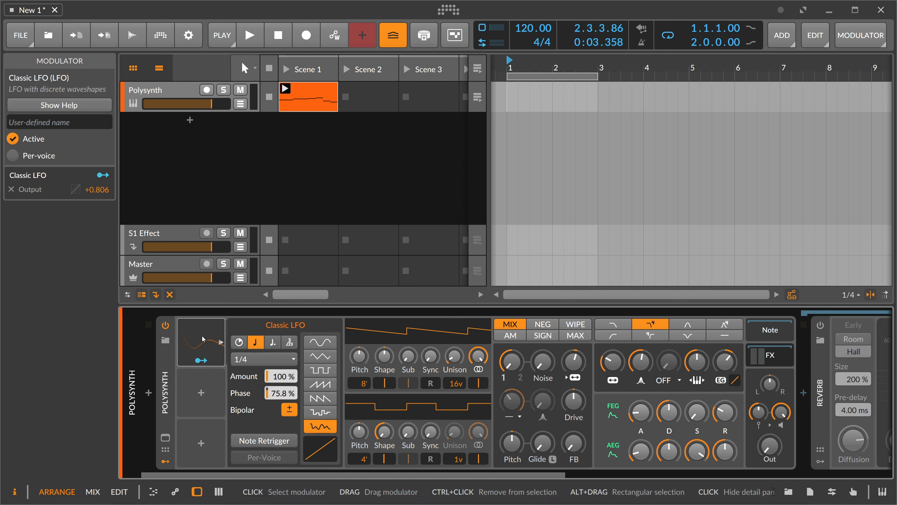
double_click(281, 393)
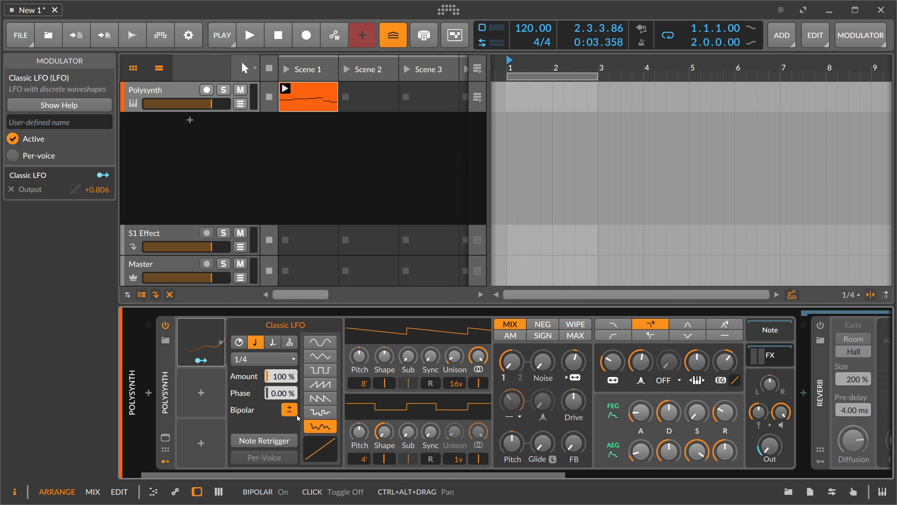
- Set the Classic LFO to a sine waveform and map it to the filter frequency with an amount of +26.25
left_click(322, 343)
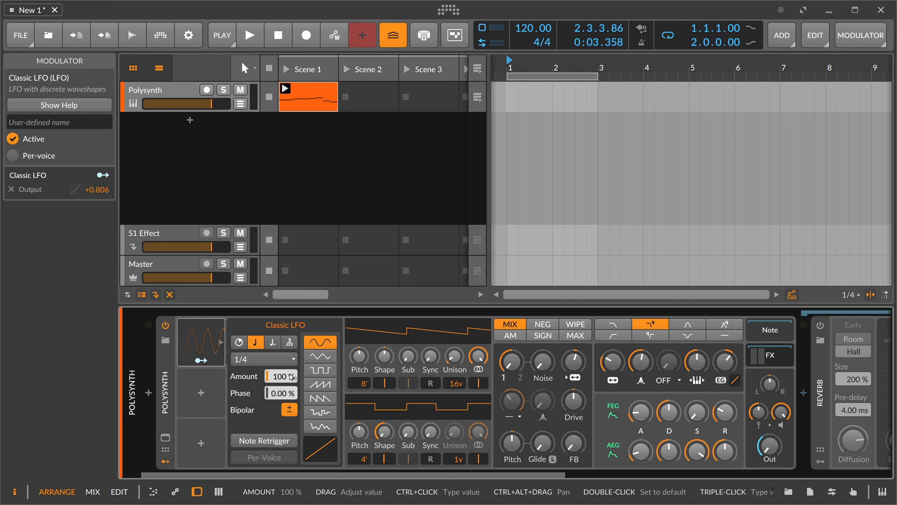
left_click(201, 360)
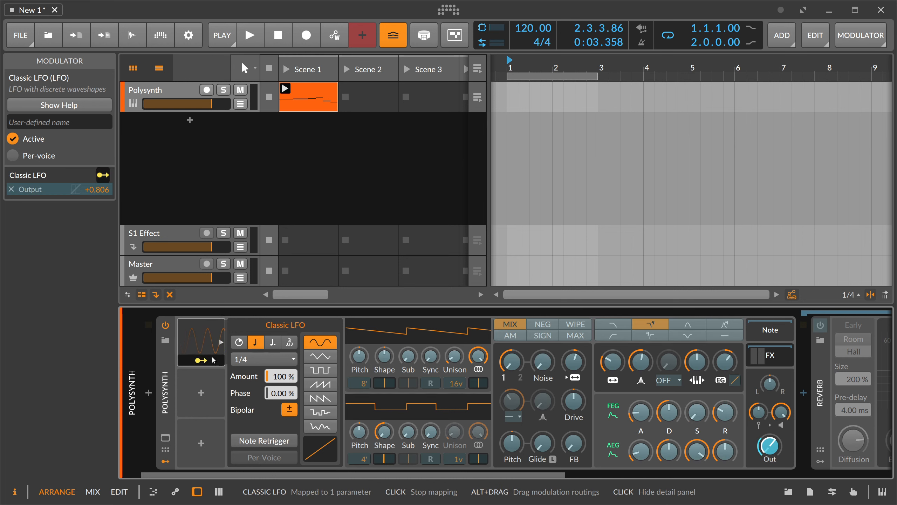
left_click_drag(613, 366, 613, 356)
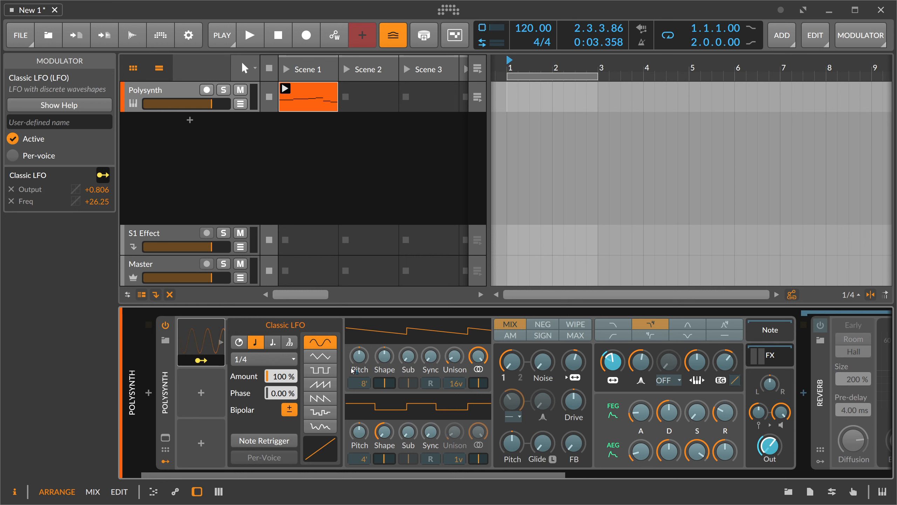
left_click(201, 360)
- Reduce the Classic LFO's Amount to 11.0 %
left_click_drag(282, 377, 282, 410)
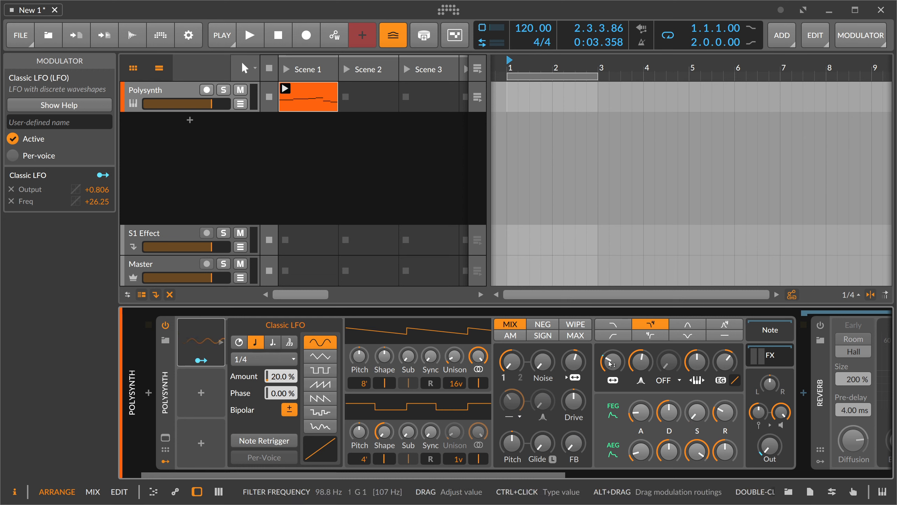
left_click_drag(289, 376, 288, 380)
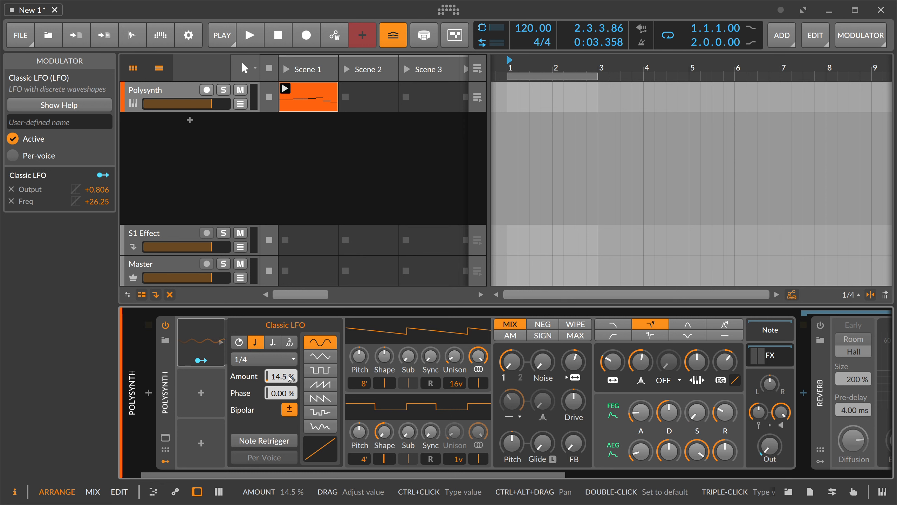
left_click_drag(289, 379, 285, 378)
- Add a second Classic LFO modulator and map it to the first LFO's Amount with +0.450
left_click(199, 394)
type("lfo")
key("Down")
key("Down")
key("Return")
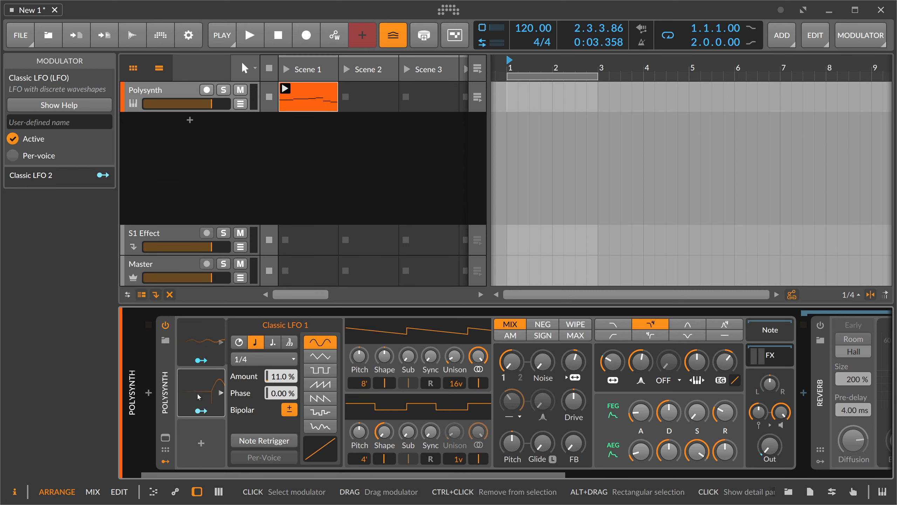
left_click_drag(283, 378, 283, 364)
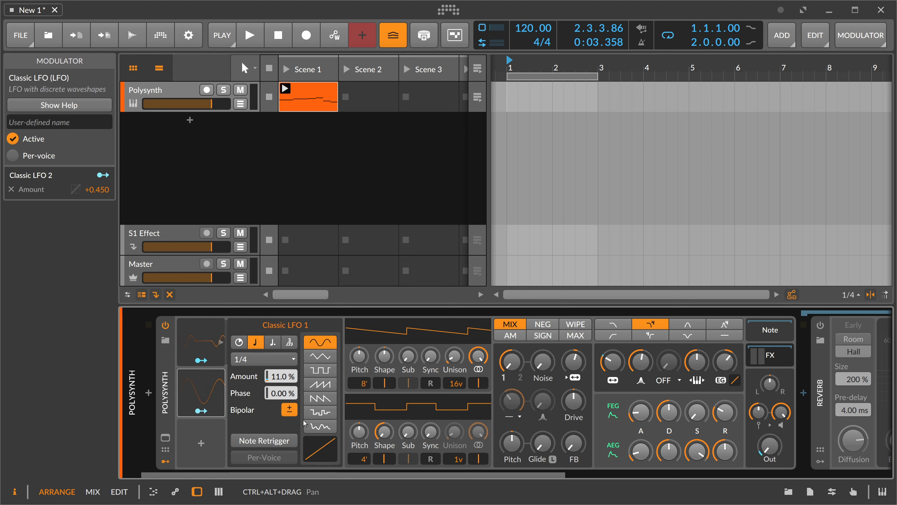
- Delete the second Classic LFO from the Polysynth
left_click(207, 390)
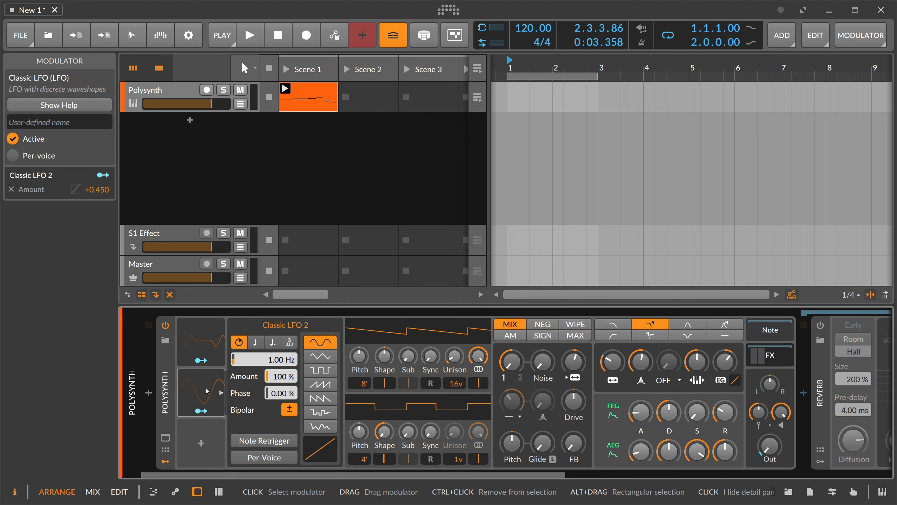
key("Delete")
- Configure the remaining Classic LFO with Note Retrigger enabled, a falling sawtooth waveform and an Amount of 100 %
left_click(208, 340)
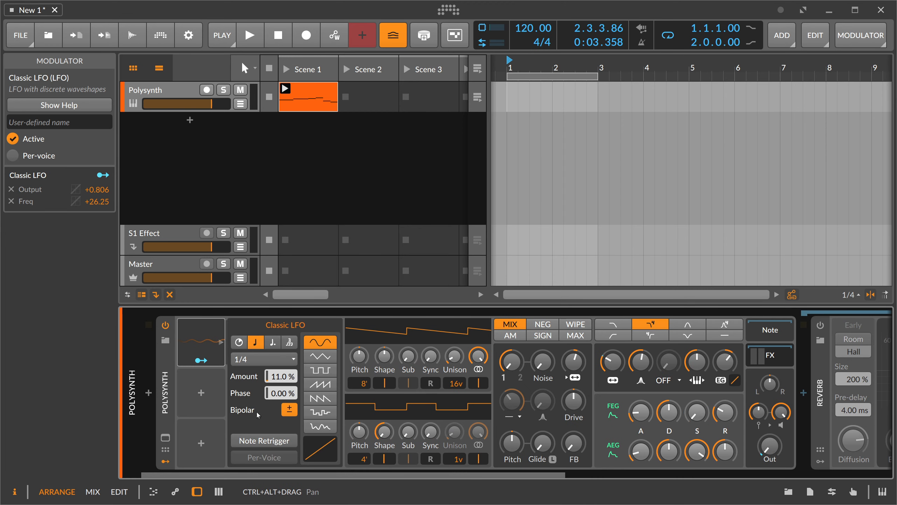
left_click(272, 440)
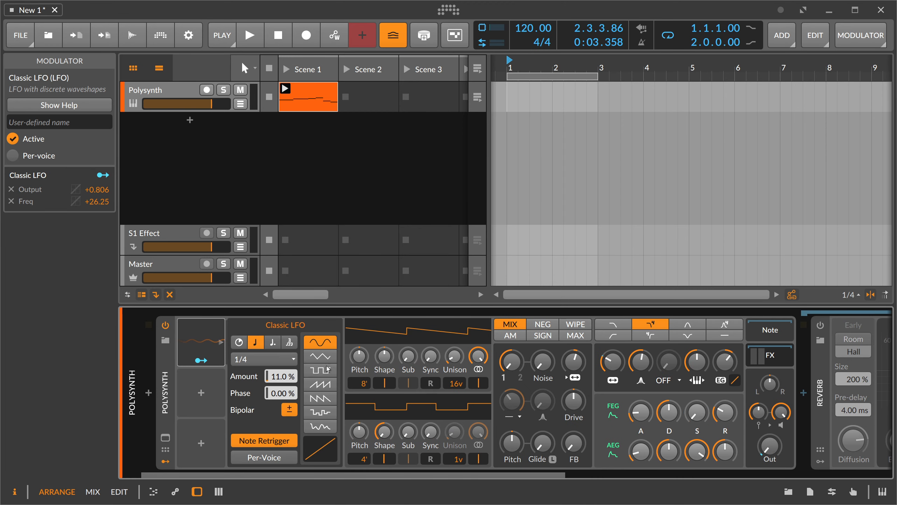
left_click(320, 398)
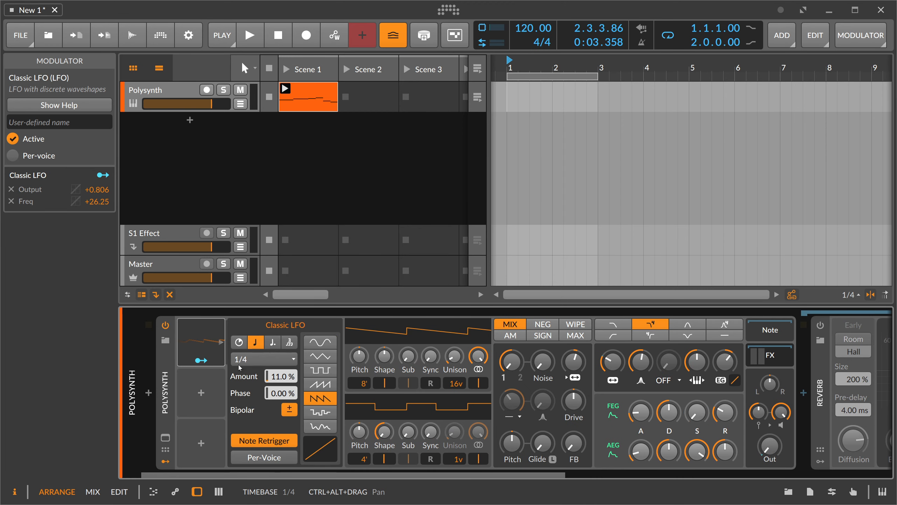
left_click_drag(281, 376, 318, 137)
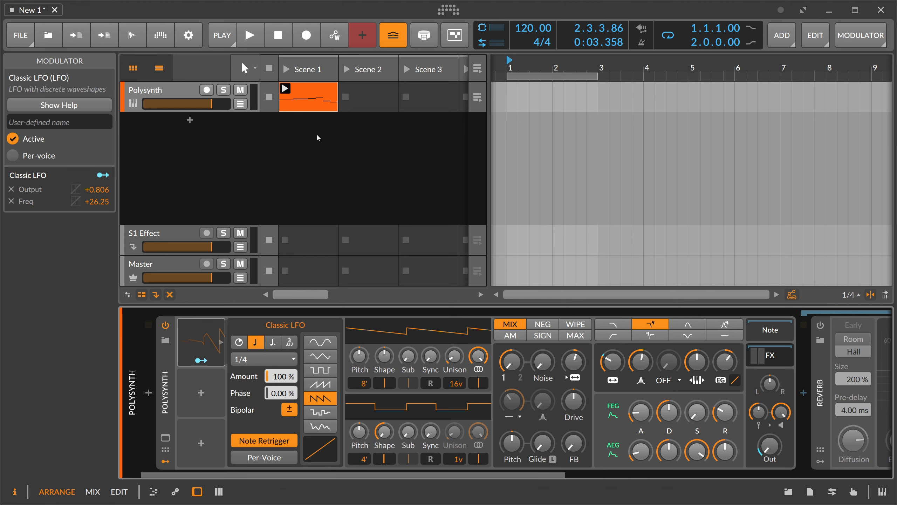
- Open the Polysynth clip in Scene 1 for note editing and select each of its notes in turn
double_click(330, 101)
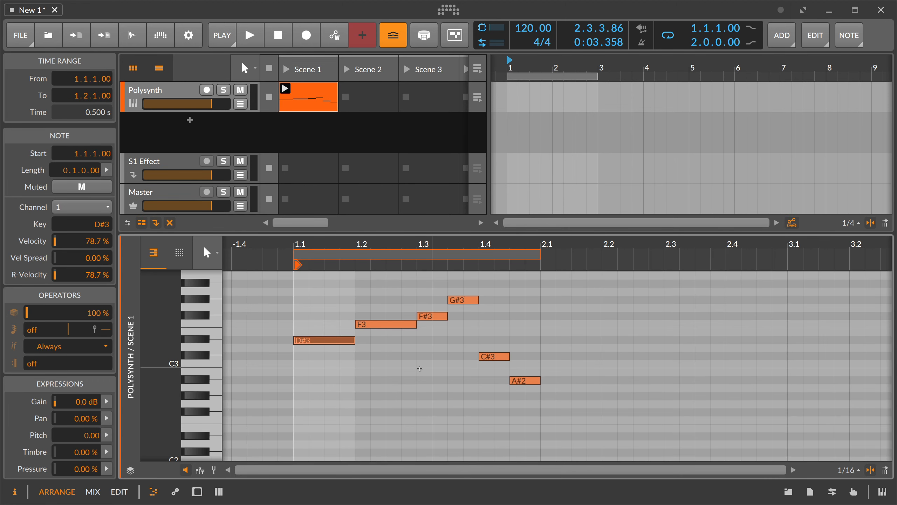
left_click_drag(332, 313, 317, 367)
left_click_drag(371, 311, 399, 332)
left_click_drag(427, 305, 435, 327)
left_click_drag(457, 288, 471, 313)
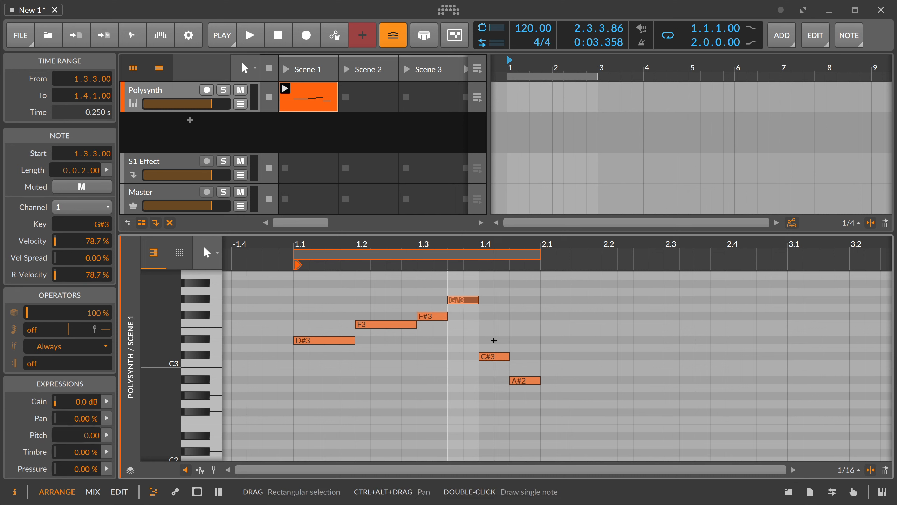
left_click_drag(494, 341, 497, 363)
left_click_drag(531, 360, 523, 385)
- Return to the Polysynth track's device chain and play the clip to observe the retriggered LFO, stopping playback at the end
left_click(181, 93)
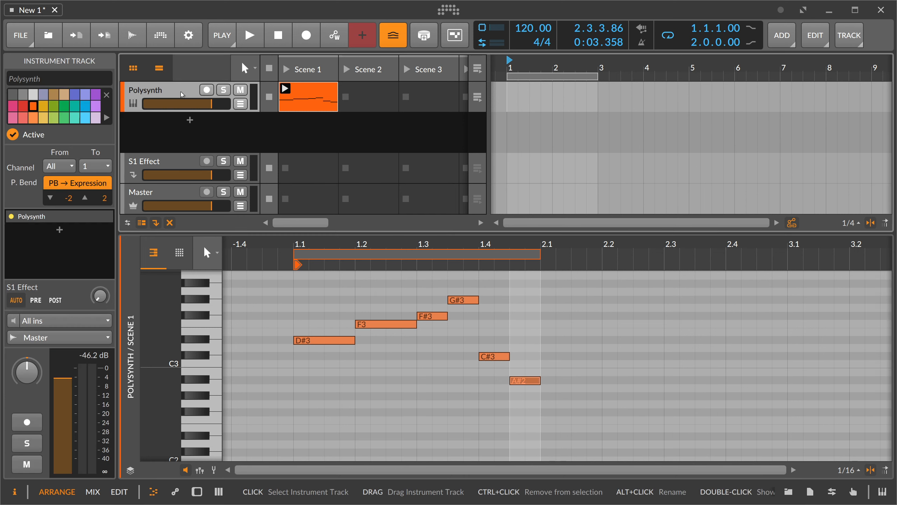
key("d")
key("space")
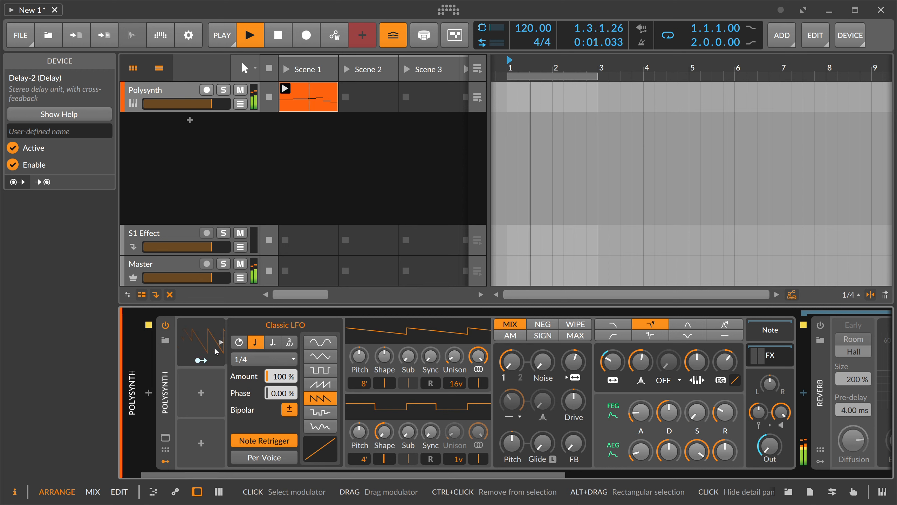
key("space")
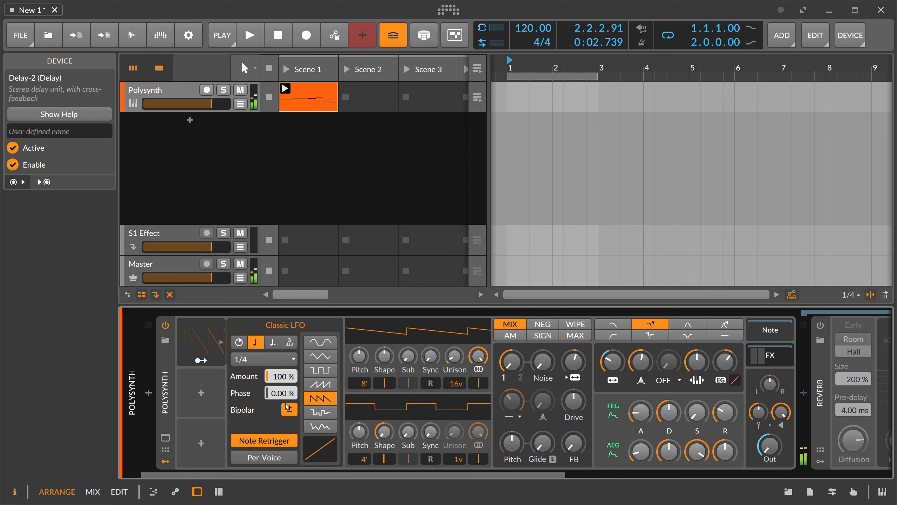
- Disable Note Retrigger on the Classic LFO, start playback and set the LFO's timebase to 1/2
left_click(265, 440)
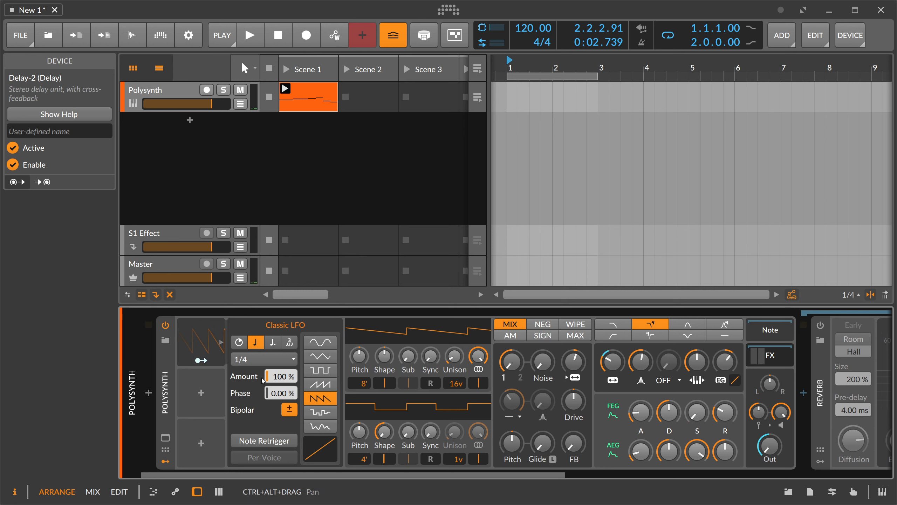
key("space")
left_click(260, 359)
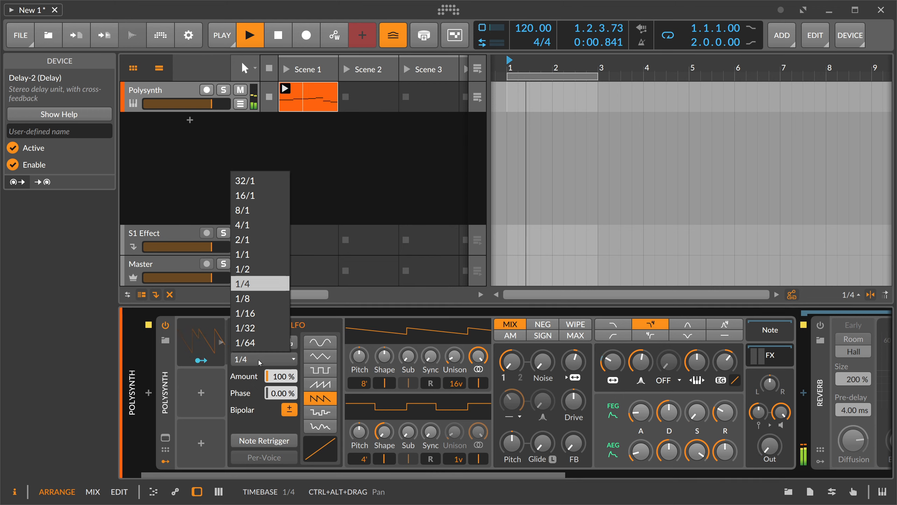
left_click(243, 269)
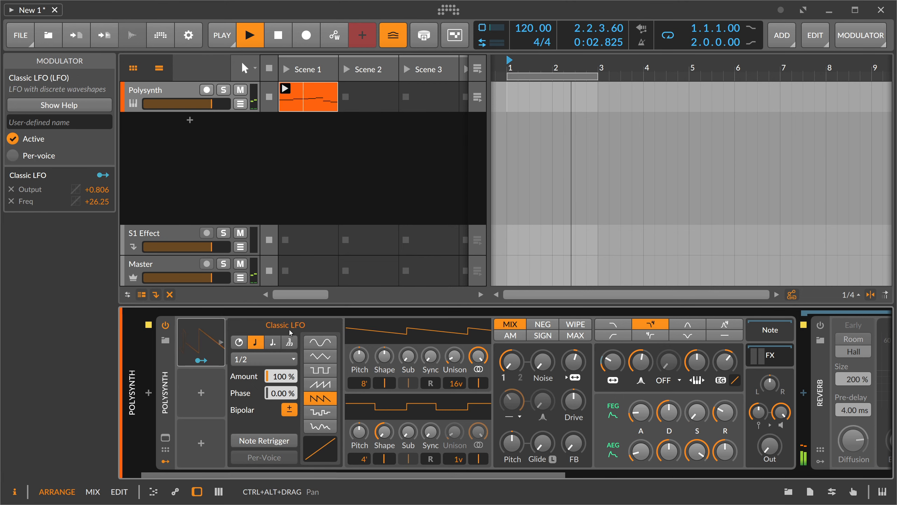
- Set the Classic LFO's modulation of the Polysynth's Out level to +0.529, then stop playback and select the Polysynth
left_click(200, 360)
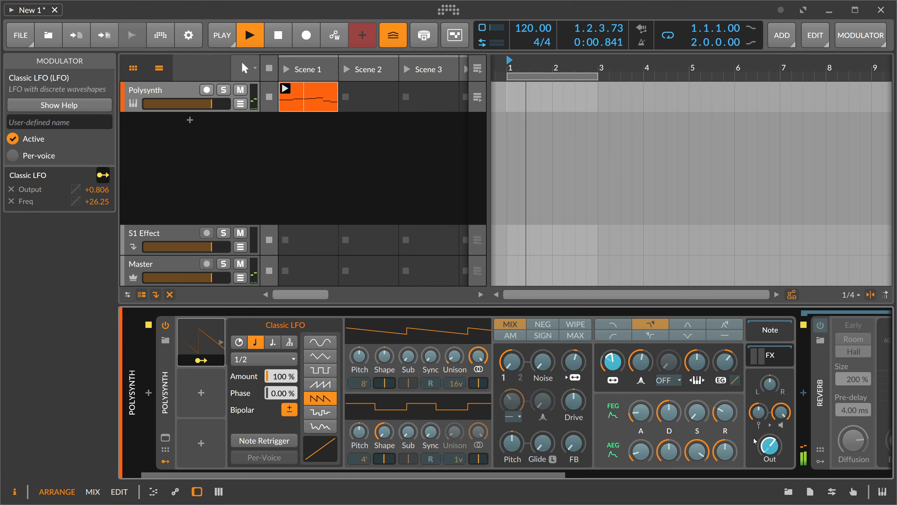
left_click_drag(765, 444, 761, 479)
left_click(200, 361)
key("space")
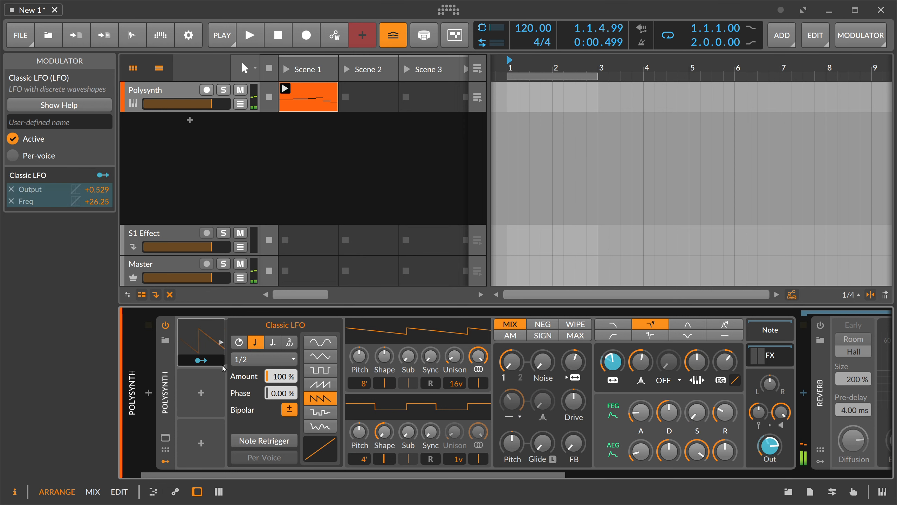
left_click(165, 393)
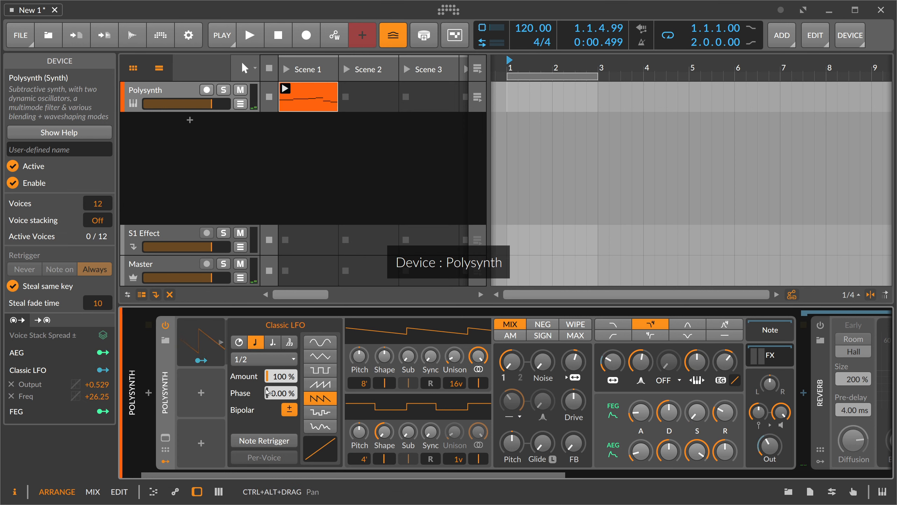
- Cycle the Classic LFO's rate mode through hertz, straight beats and triplet beats, ending on straight beats
left_click(239, 342)
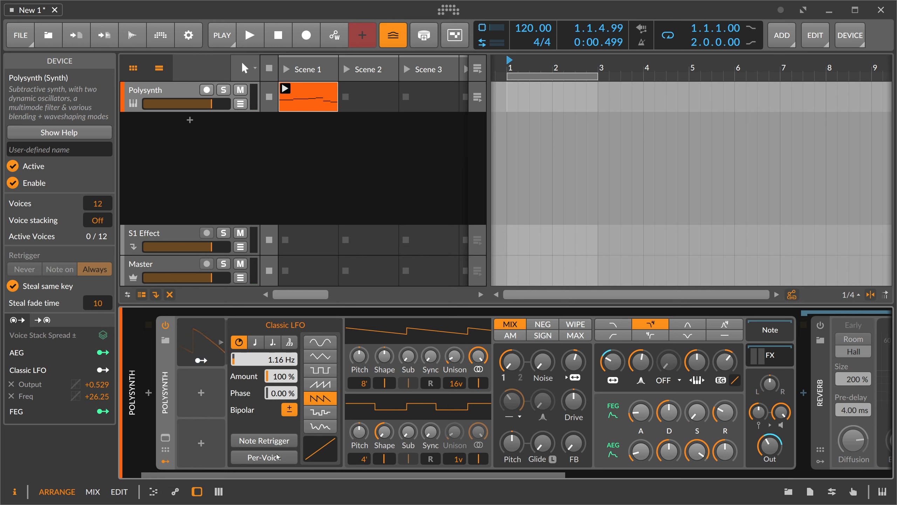
left_click(255, 342)
left_click(273, 341)
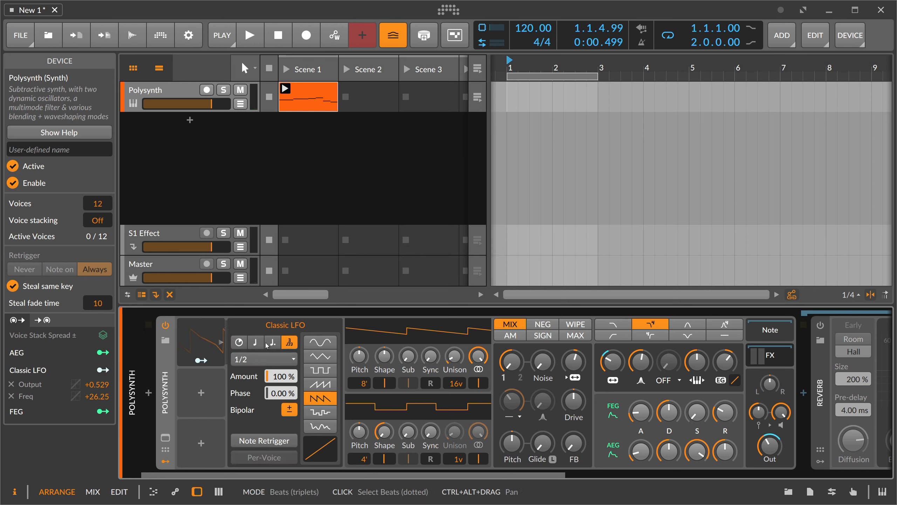
left_click(259, 345)
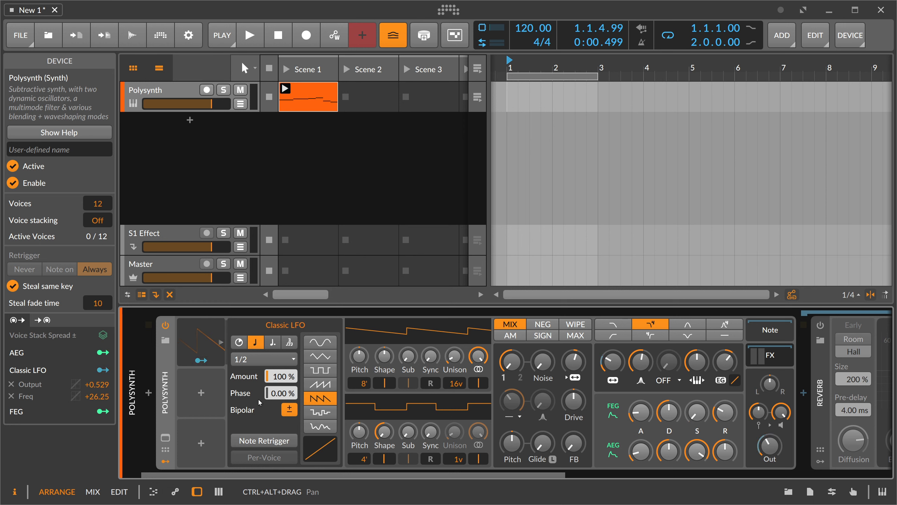
- Switch the Classic LFO's rate to hertz at 0.72 Hz and enable Per-Voice
left_click(238, 341)
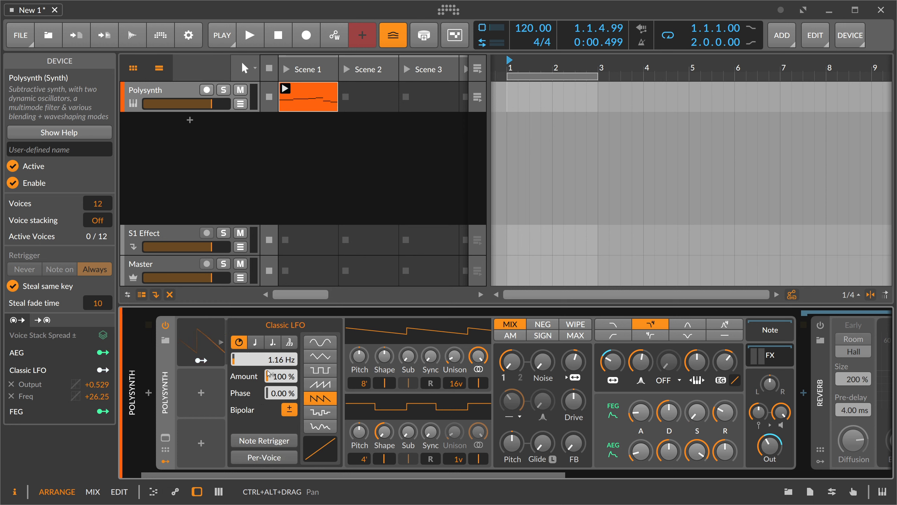
left_click(242, 460)
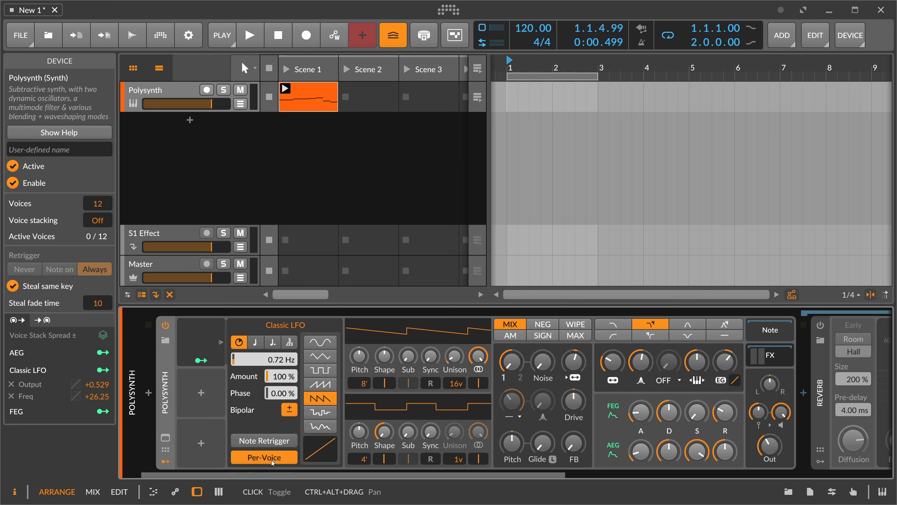
- Add a Keytrack modulator to the Polysynth and map it to the Classic LFO's rate with an amount of +1.461
left_click(204, 393)
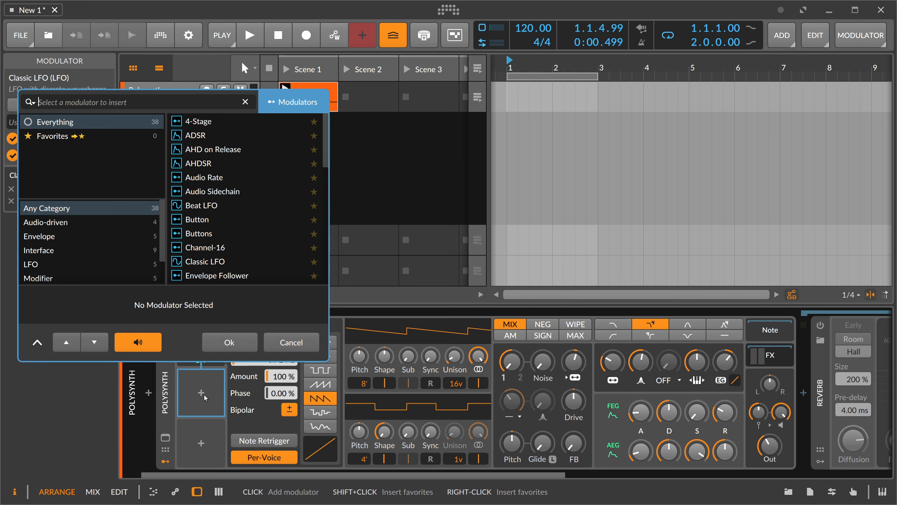
type("key")
key("Return")
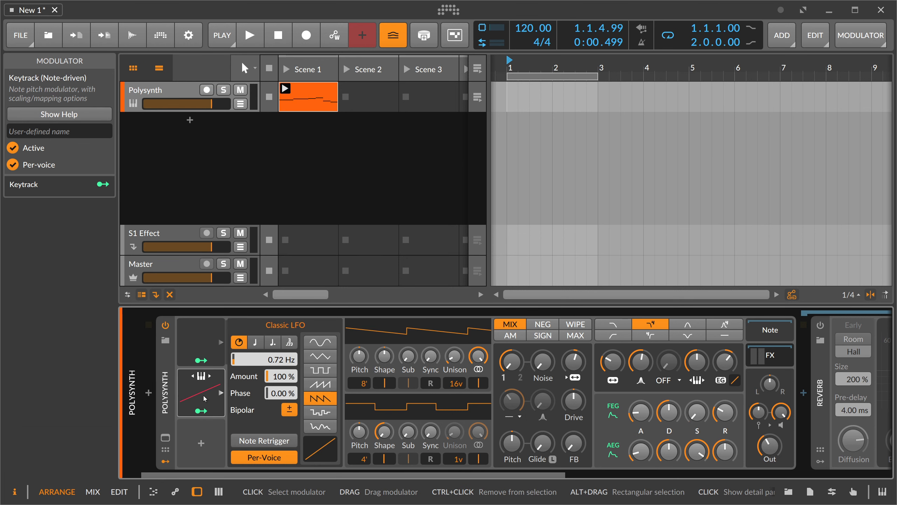
left_click(208, 402)
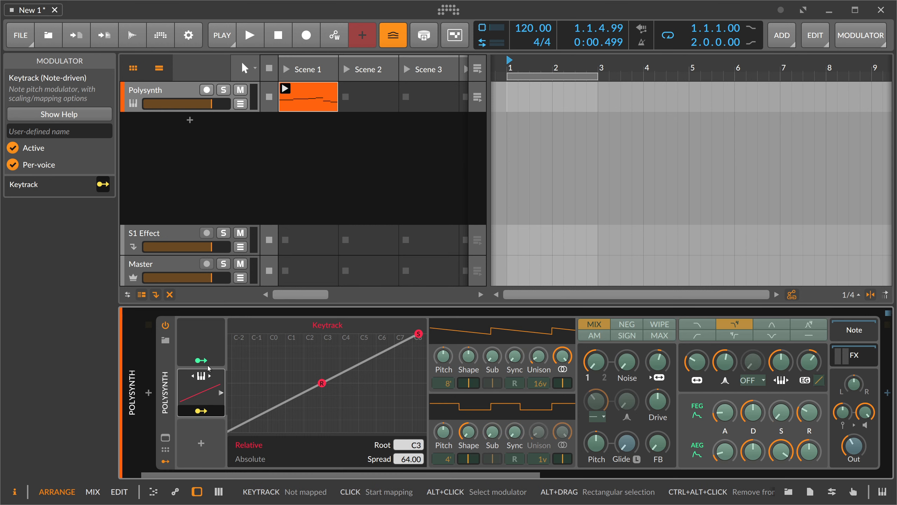
left_click(203, 341)
left_click_drag(273, 364, 274, 353)
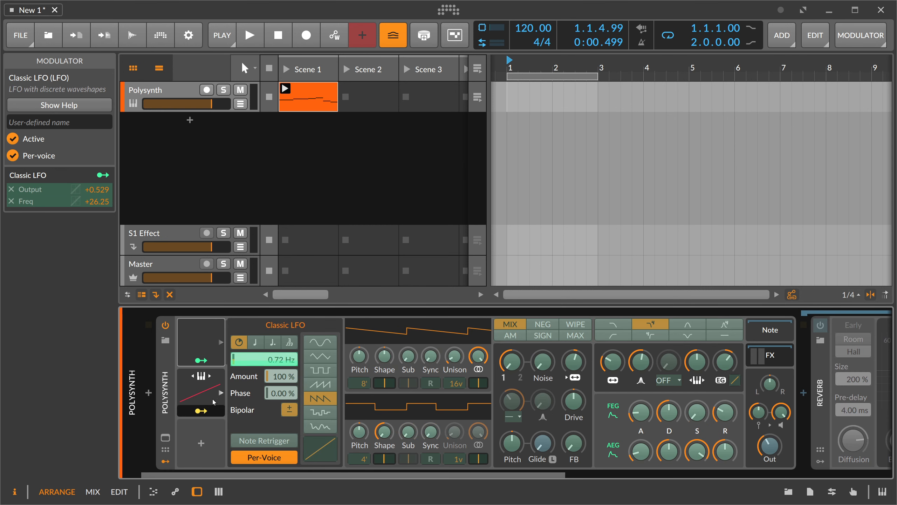
left_click(206, 412)
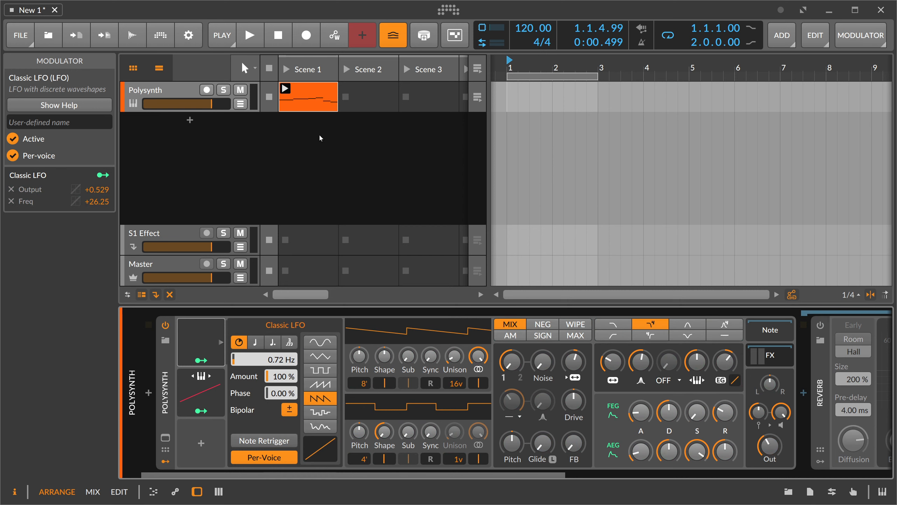
- Open the Scene 1 clip for note editing and delete every note after the initial D#3
double_click(308, 102)
left_click_drag(380, 292, 528, 426)
key("Delete")
scroll(410, 372, "up", 3)
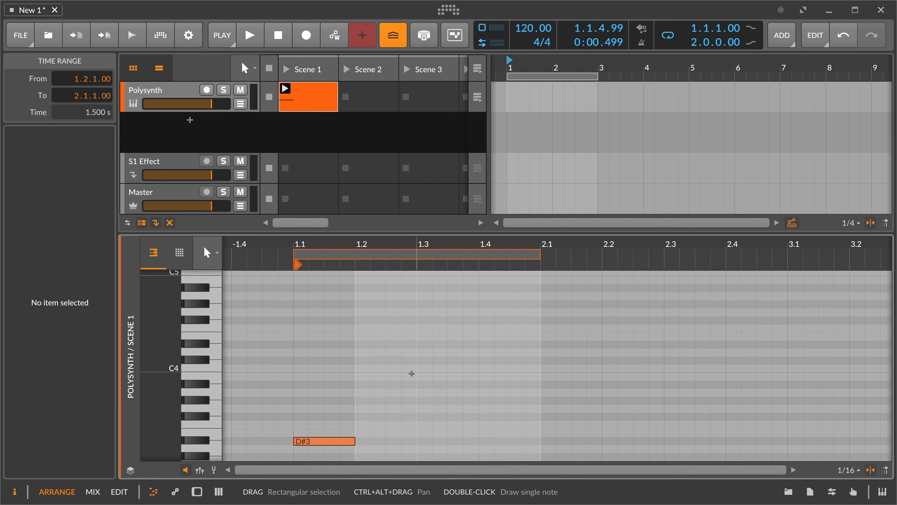
- Add B3 and G4 notes at the clip's start and lengthen all three notes to the full bar
double_click(300, 376)
double_click(300, 312)
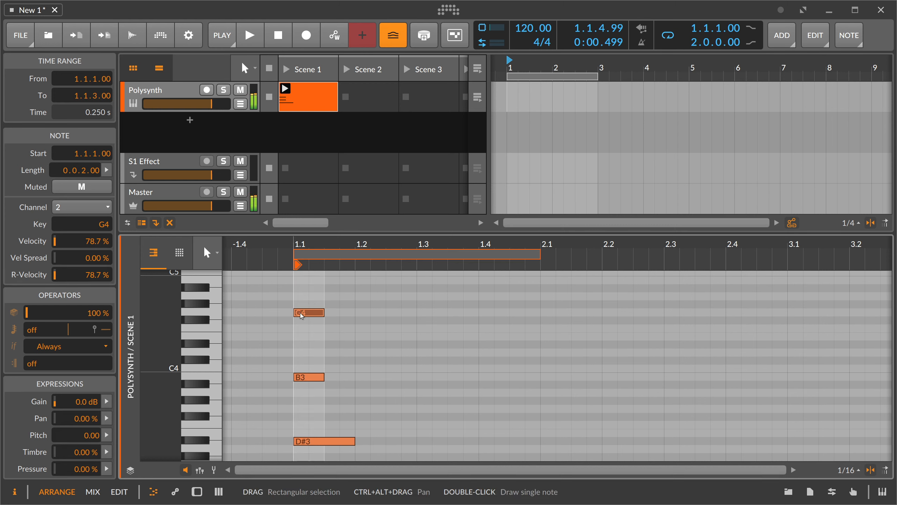
mouse_move(308, 303)
left_mouse_down()
mouse_move(314, 388)
mouse_move(541, 385)
left_mouse_up()
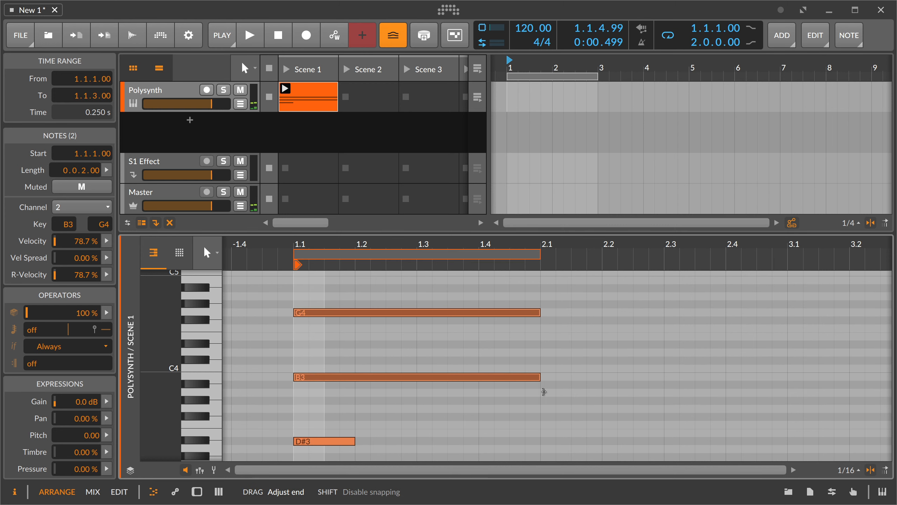
left_click(367, 421)
left_click_drag(354, 441, 539, 448)
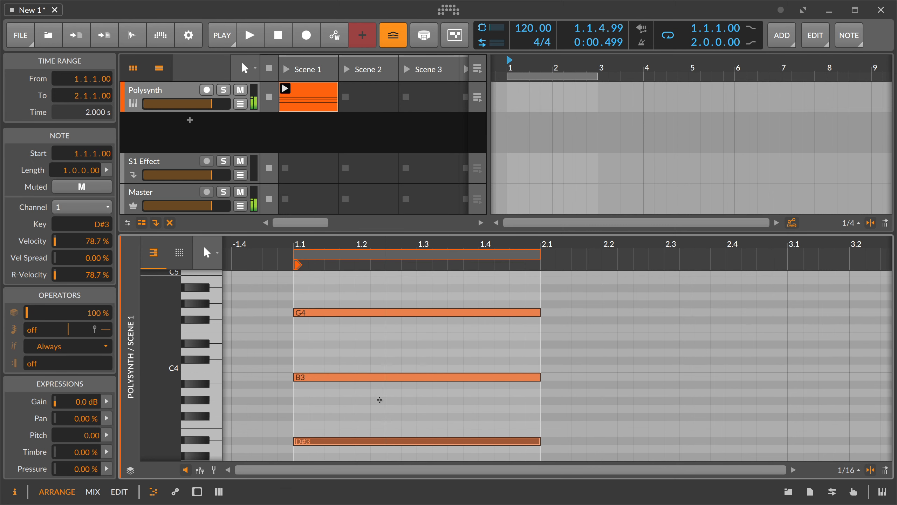
- Move the B3 note to C#4 and the G4 note to F4, and return to the device chain
left_click_drag(380, 377, 380, 361)
left_click_drag(336, 312, 342, 332)
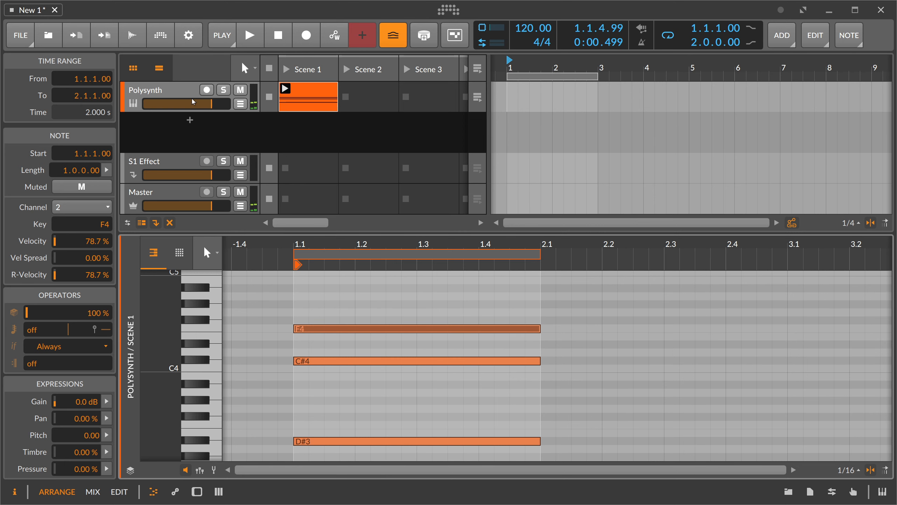
key("d")
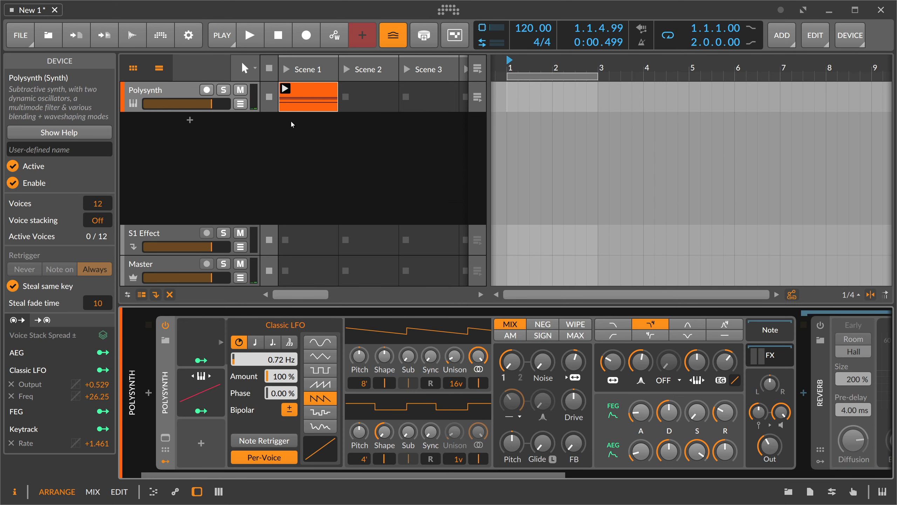
- Review the Keytrack curve, play the clip to observe the per-voice LFO and switch its waveform to sine
left_click(211, 379)
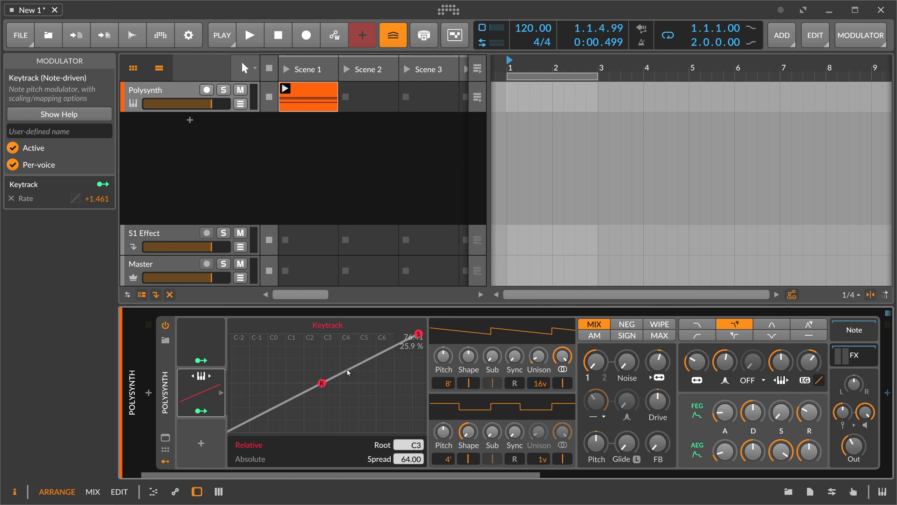
left_click(213, 340)
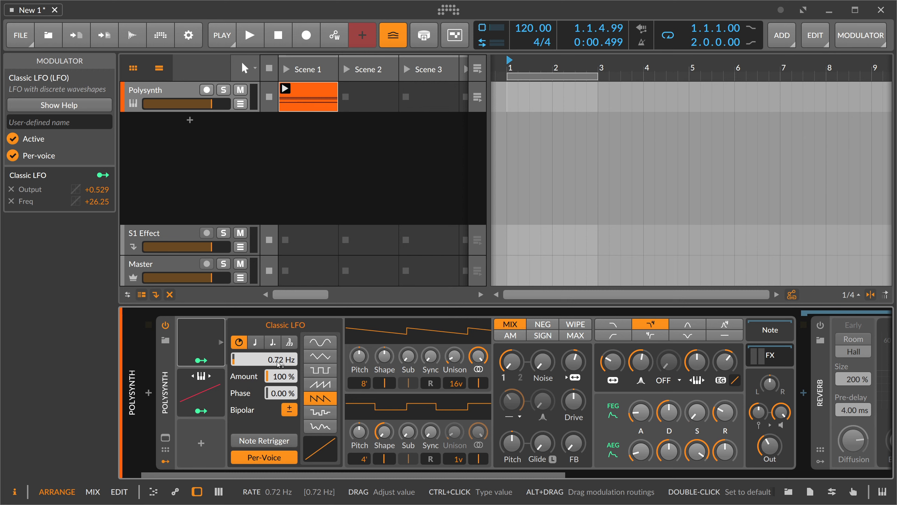
key("space")
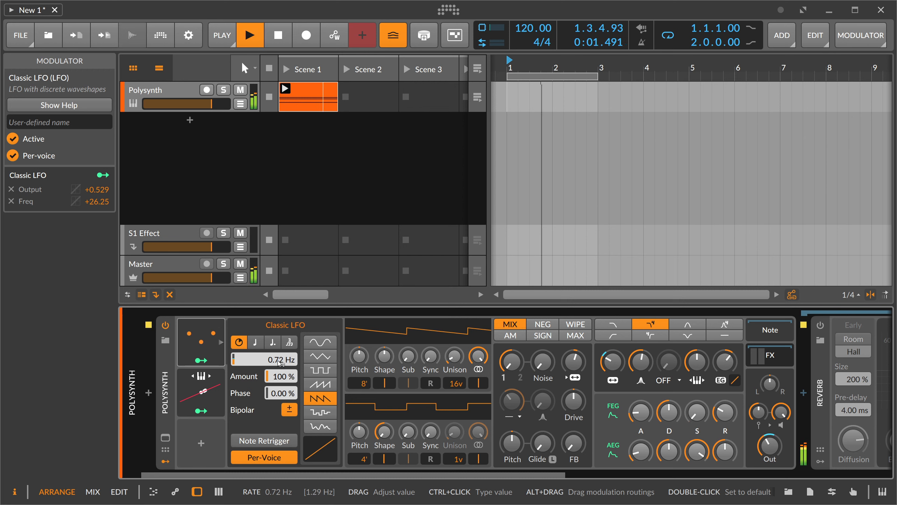
left_click(313, 344)
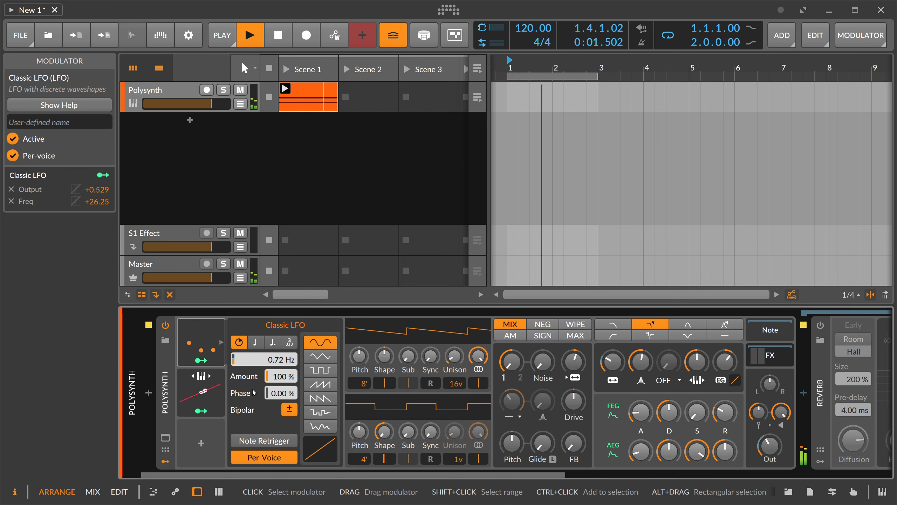
- Steepen the Keytrack curve by reducing its Spread to 39.12, then stop playback
left_click(213, 400)
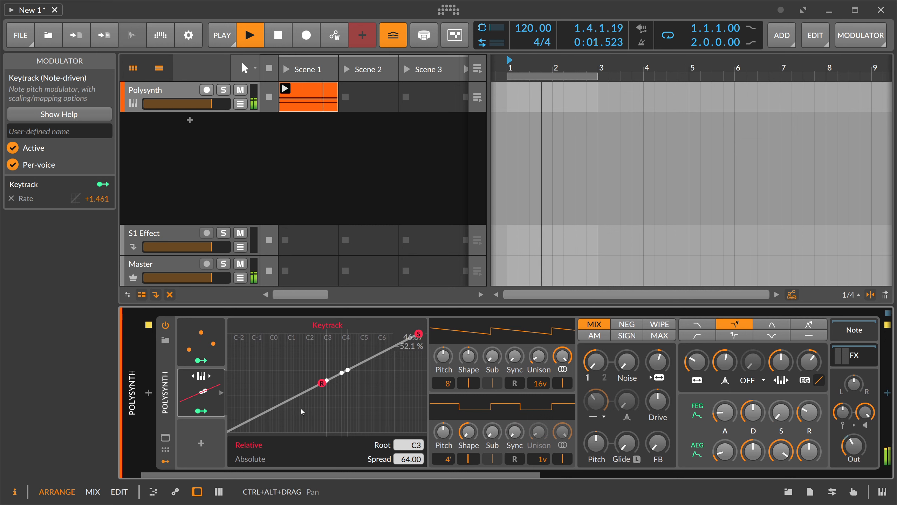
left_click_drag(418, 333, 380, 333)
key("space")
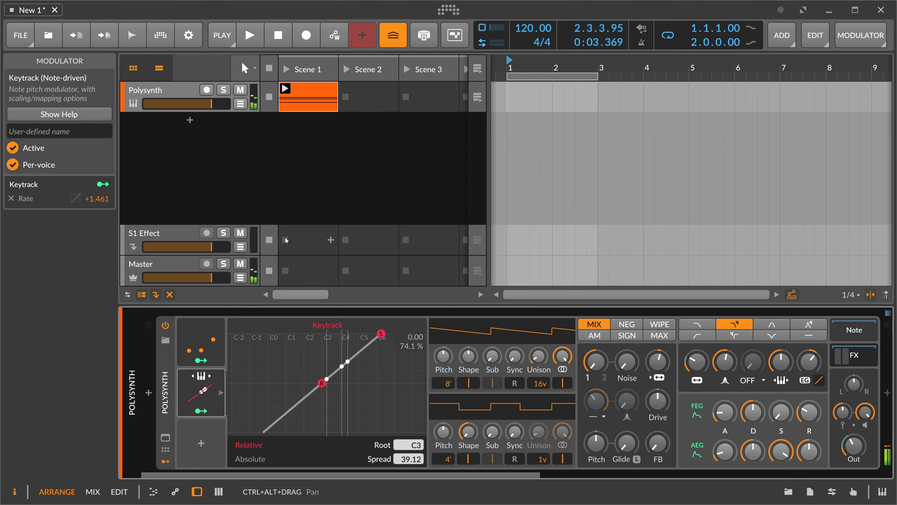
- Reopen the Scene 1 clip for note editing and raise its top note from F4 to C5
double_click(308, 97)
key("Up")
key("Up")
key("Up")
key("Up")
key("Up")
key("Up")
key("Up")
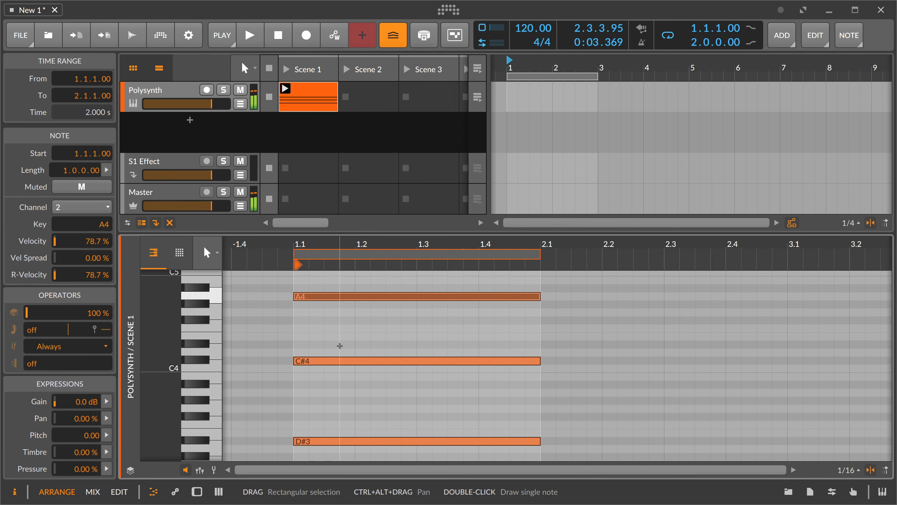
scroll(338, 276, "up", 2)
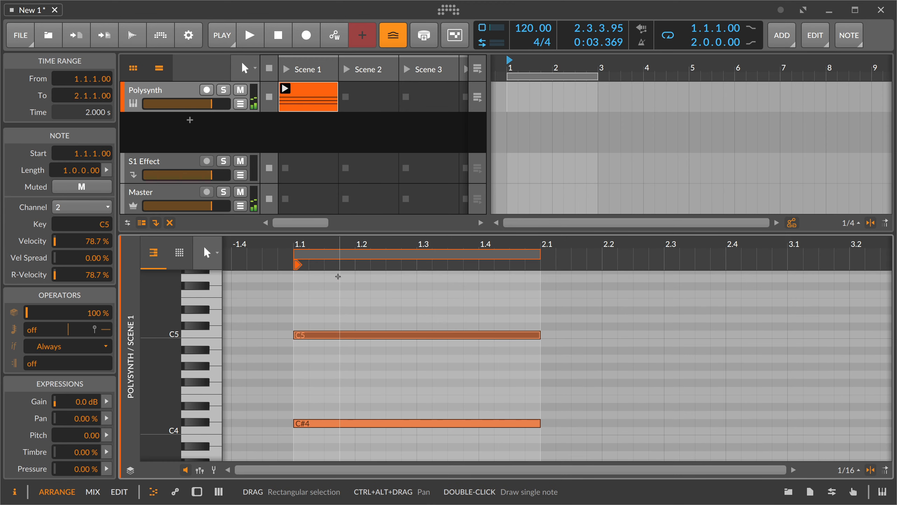
- Play the edited chord to hear the per-voice modulation, then stop playback
key("space")
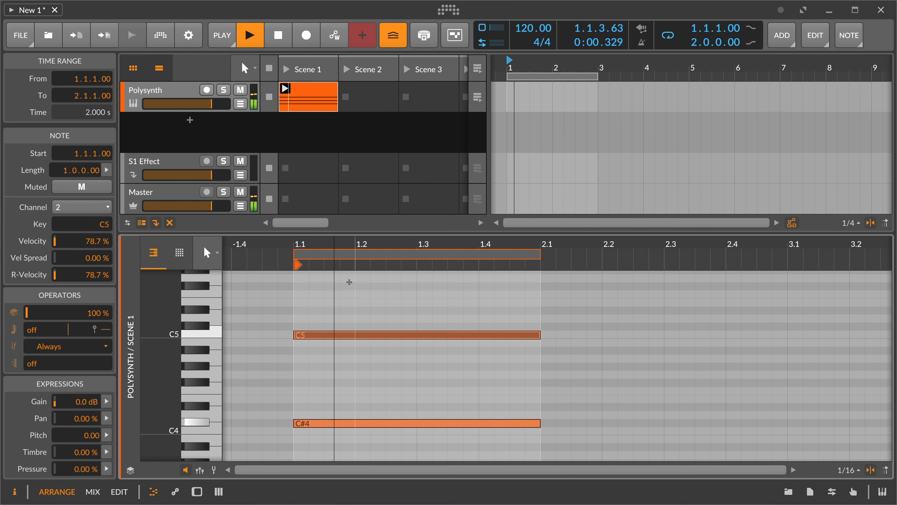
scroll(351, 283, "down", 2)
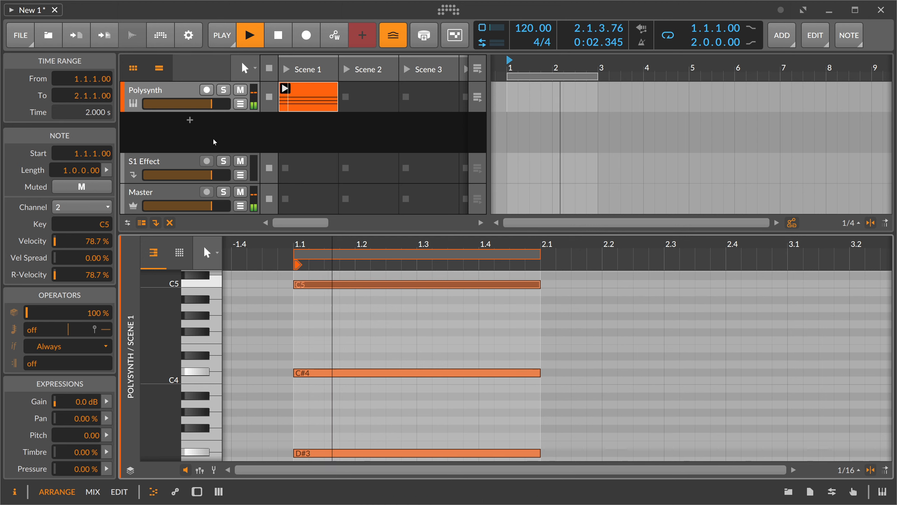
key("space")
double_click(185, 93)
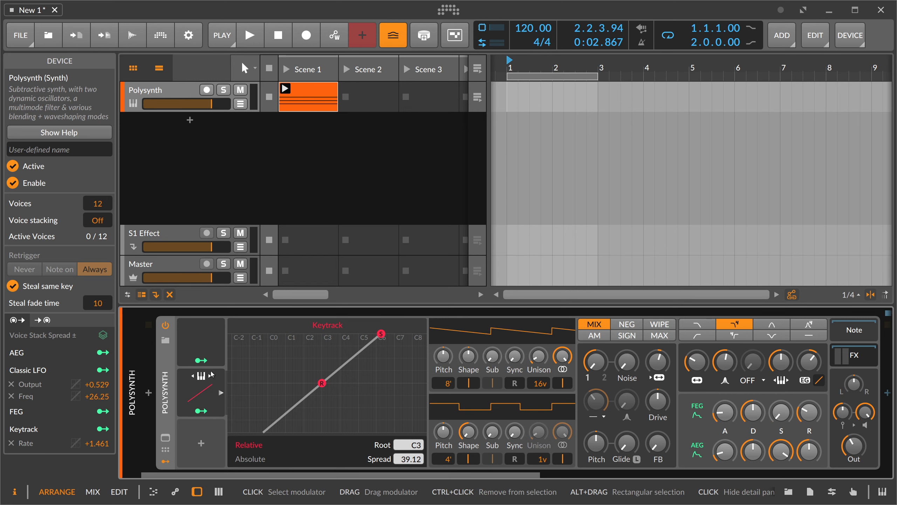
left_click(201, 381)
left_click(199, 334)
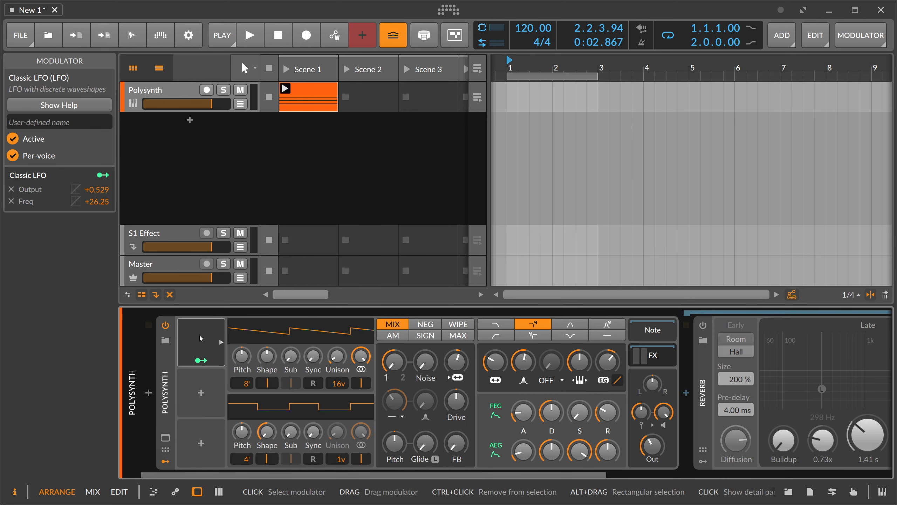